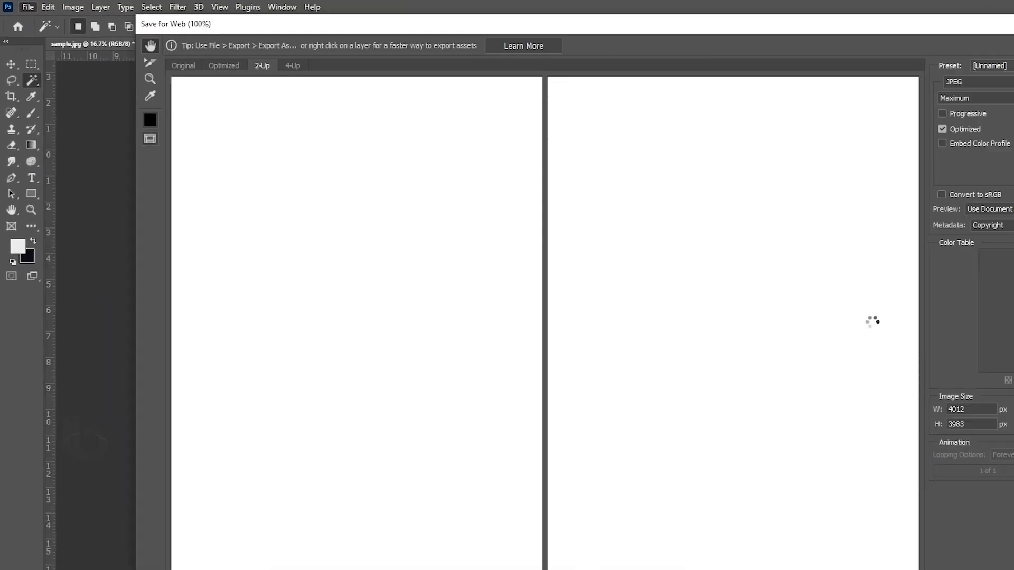
- In Save for Web, keep the current compression level and Bicubic Sharper resampling
{"action": "left_click", "coordinate": [976, 97]}
{"action": "left_click", "coordinate": [971, 144]}
{"action": "left_click", "coordinate": [877, 332]}
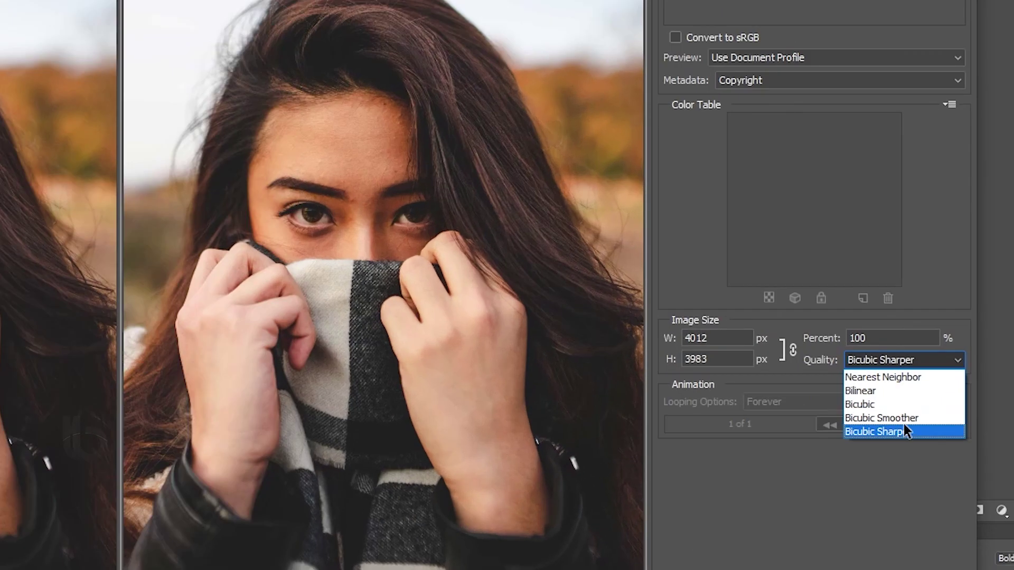
{"action": "left_click", "coordinate": [904, 432]}
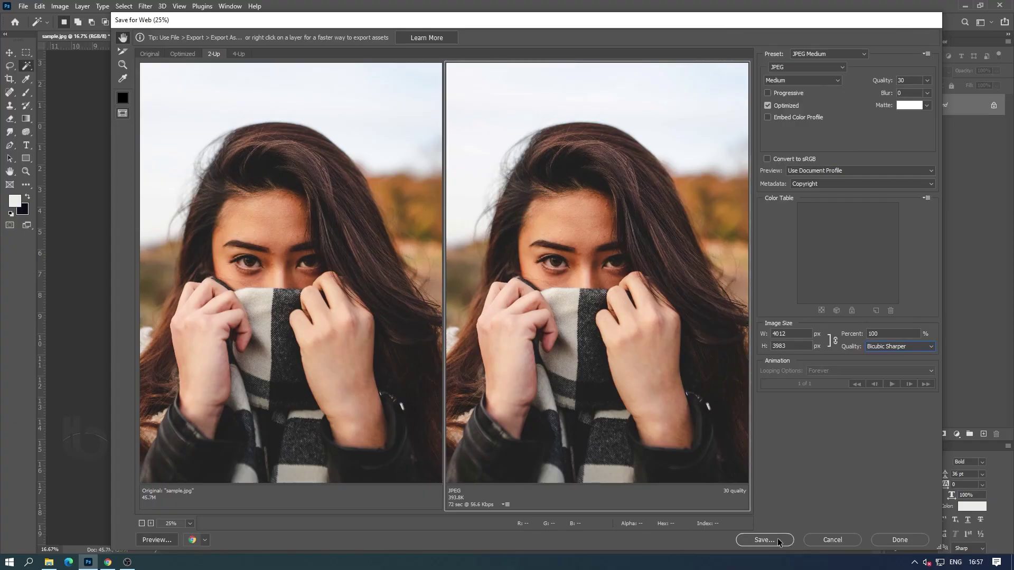
- Save the optimized image to the sample image folder and view it in ACDSee Quick View
{"action": "left_click", "coordinate": [777, 537]}
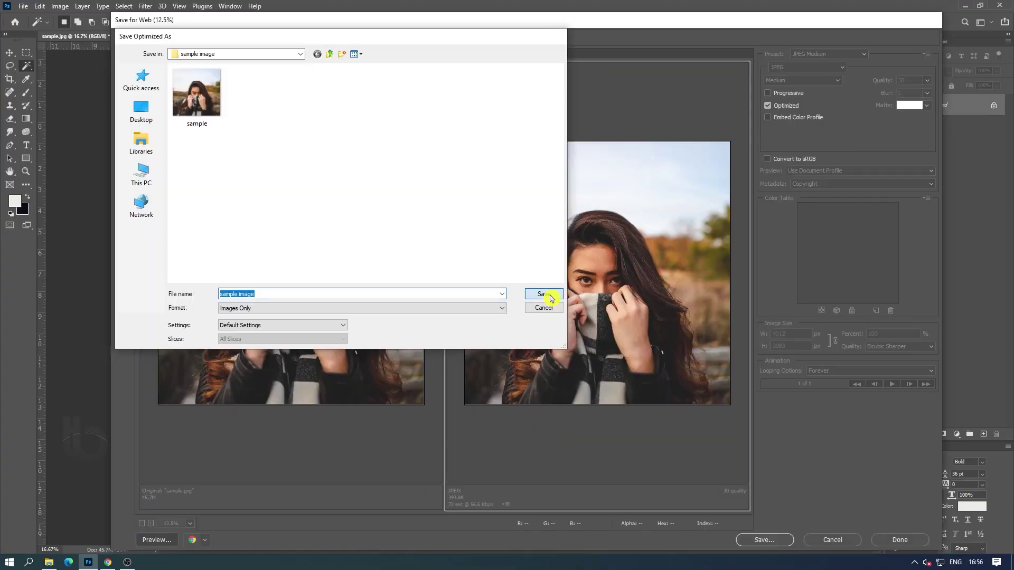
{"action": "left_click", "coordinate": [543, 296]}
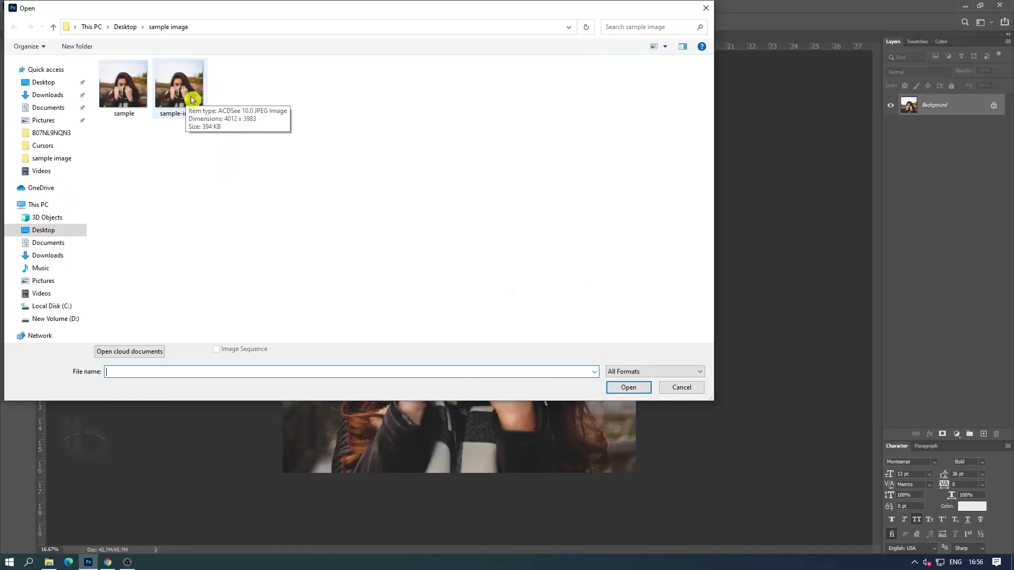
{"action": "right_click", "coordinate": [191, 97]}
{"action": "left_click", "coordinate": [224, 120]}
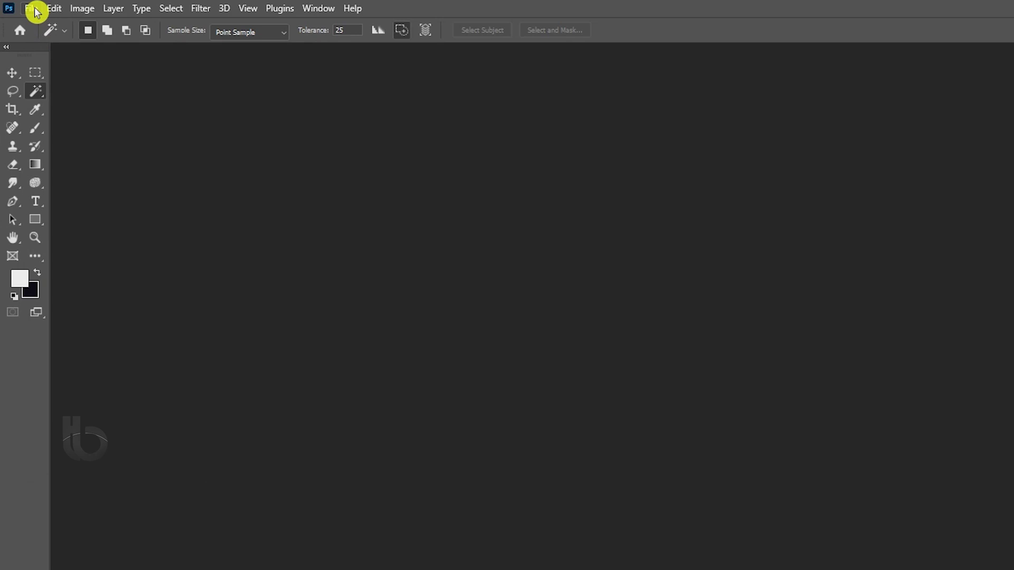
- Open sample.jpg from the Desktop\sample image folder via File > Open
{"action": "left_click", "coordinate": [31, 9]}
{"action": "left_click", "coordinate": [59, 41]}
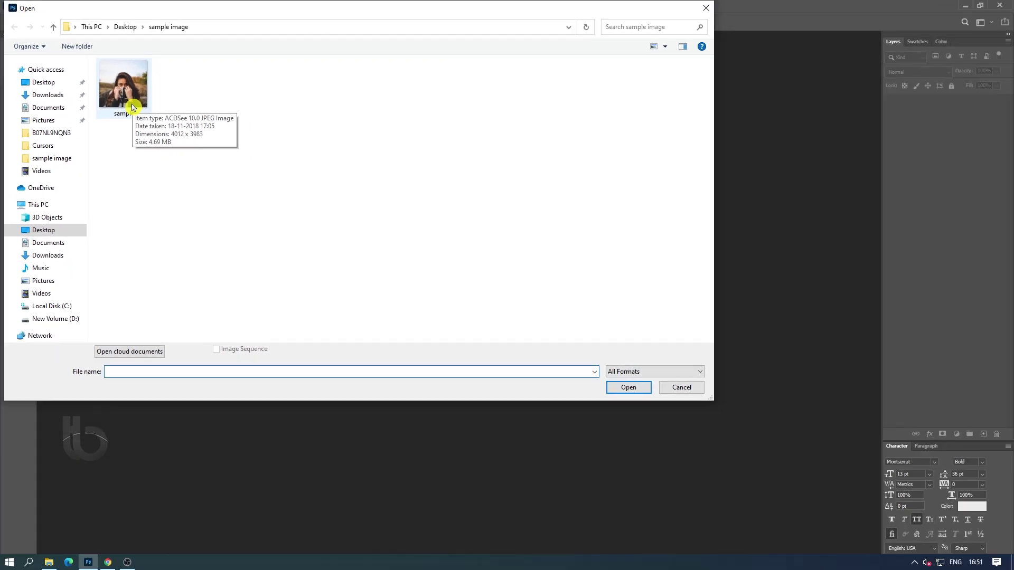
{"action": "left_click", "coordinate": [132, 107]}
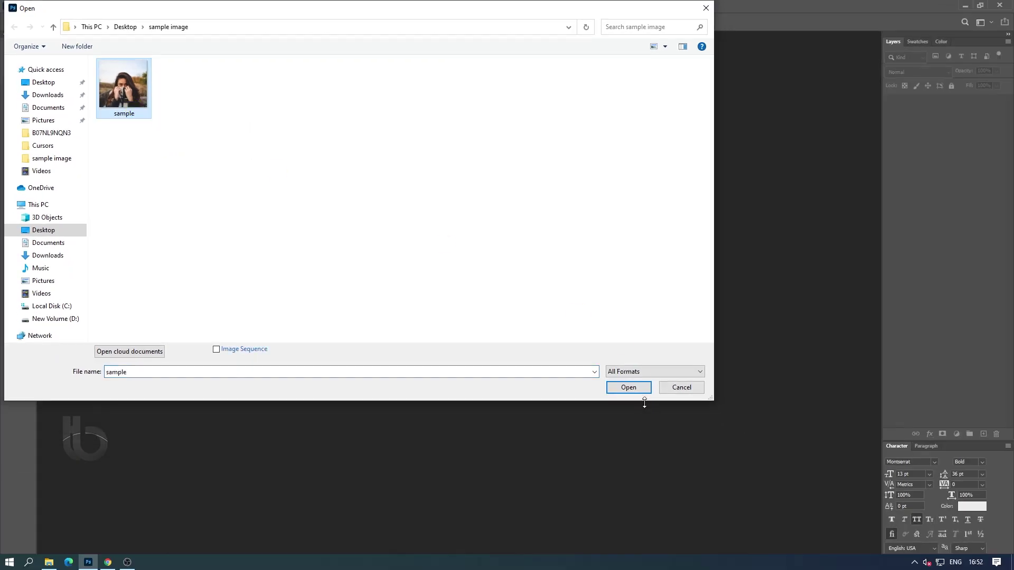
{"action": "left_click", "coordinate": [639, 387]}
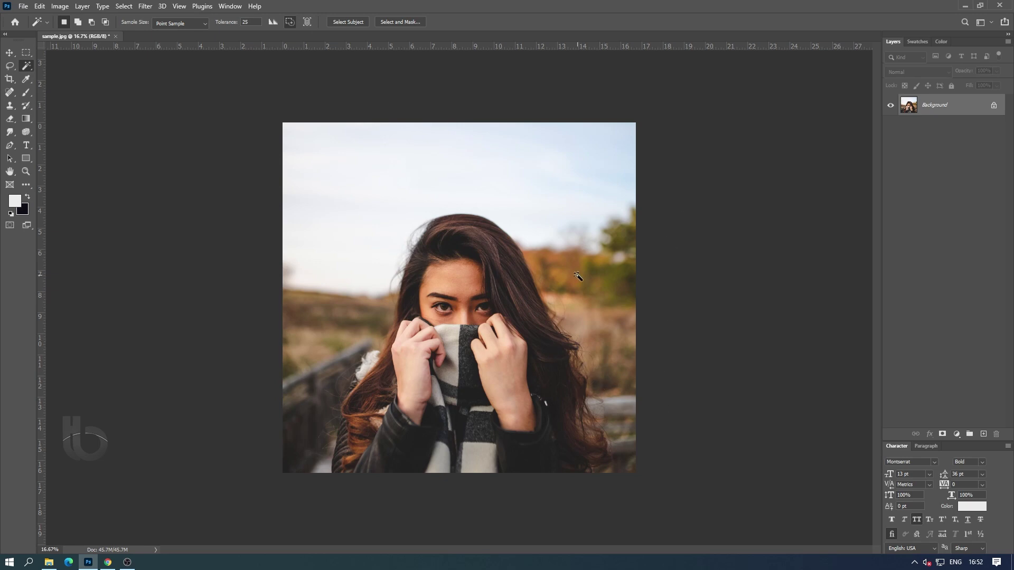
- Open the Save for Web (Legacy) preview of sample.jpg and zoom the previews to 25%
{"action": "left_click", "coordinate": [24, 6]}
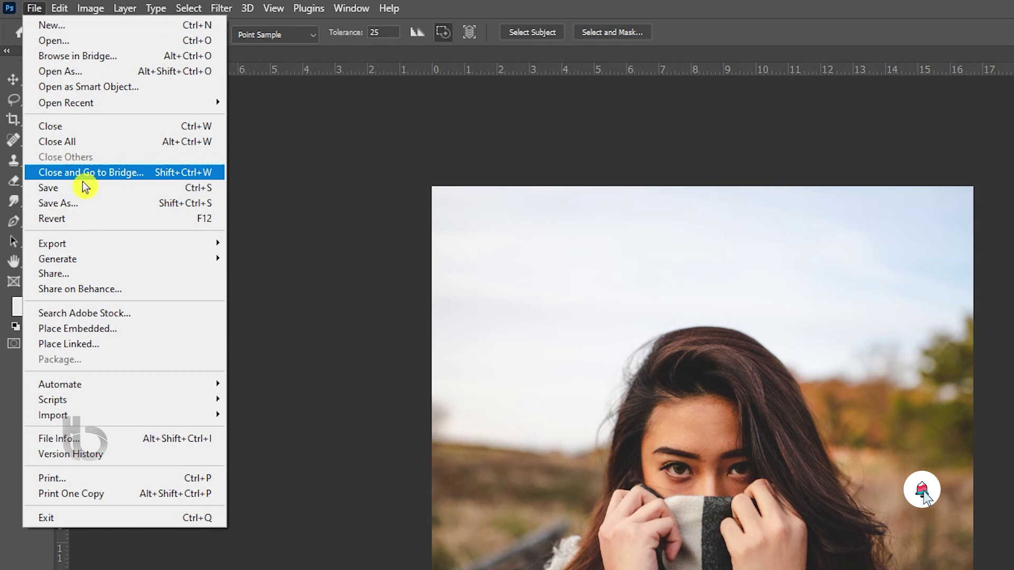
{"action": "mouse_move", "coordinate": [148, 251]}
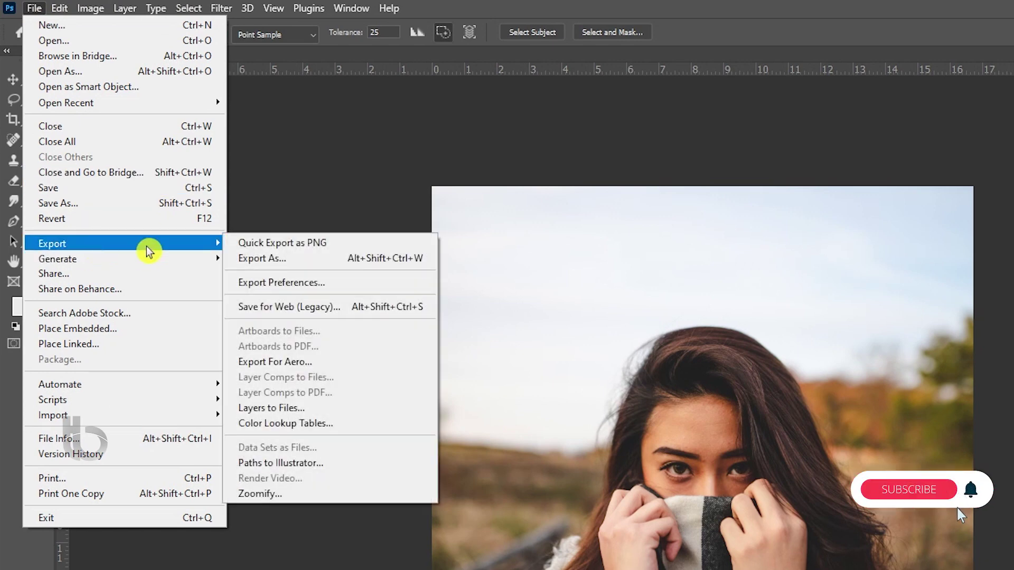
{"action": "left_click", "coordinate": [305, 307]}
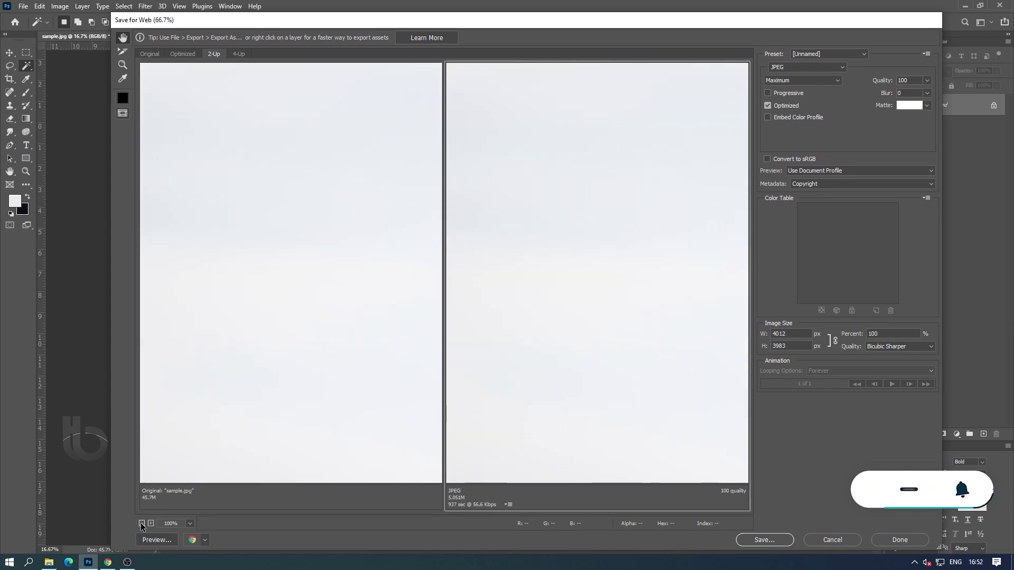
{"action": "left_click", "coordinate": [141, 524]}
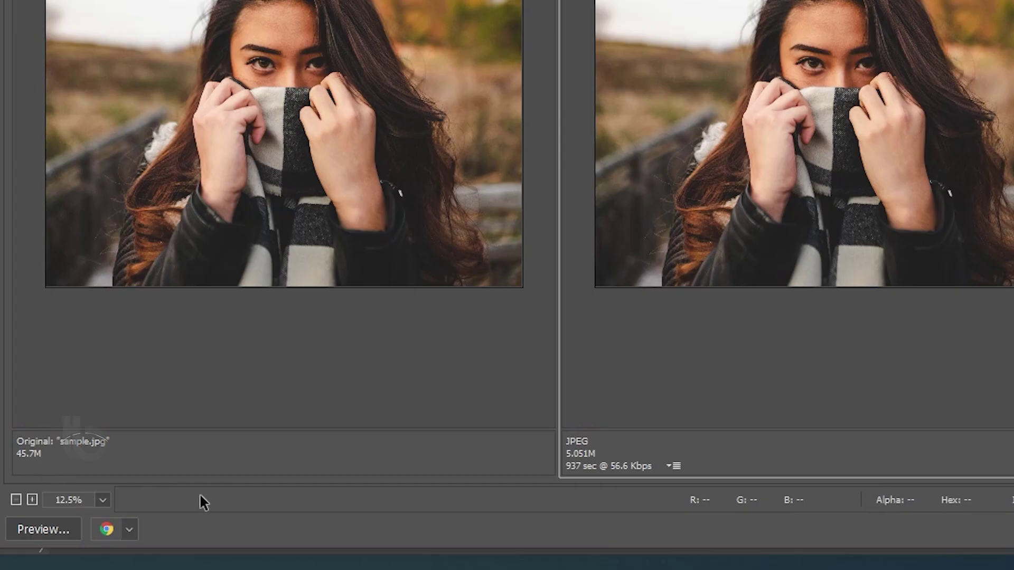
{"action": "left_click", "coordinate": [31, 500]}
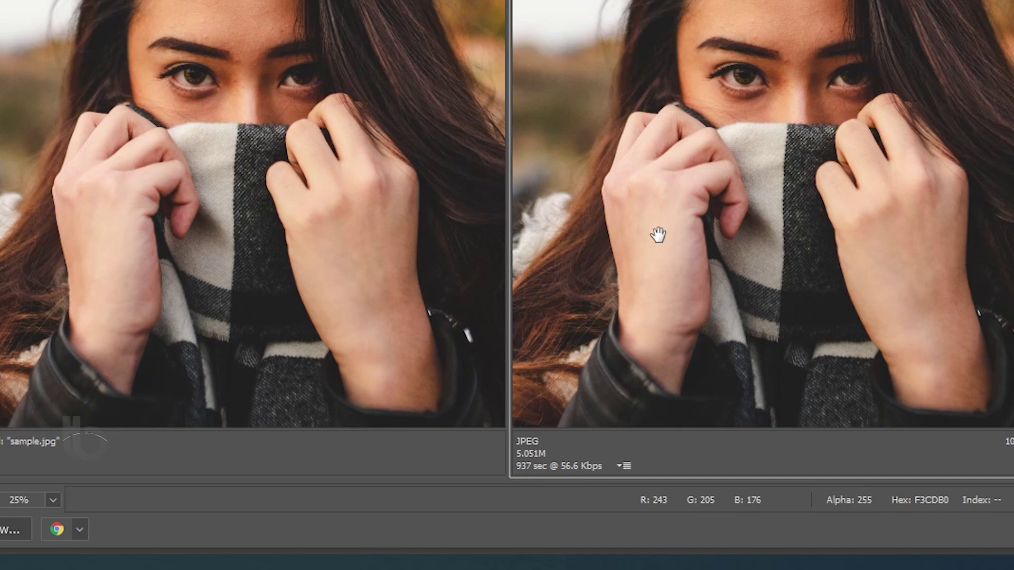
{"action": "left_click", "coordinate": [87, 512]}
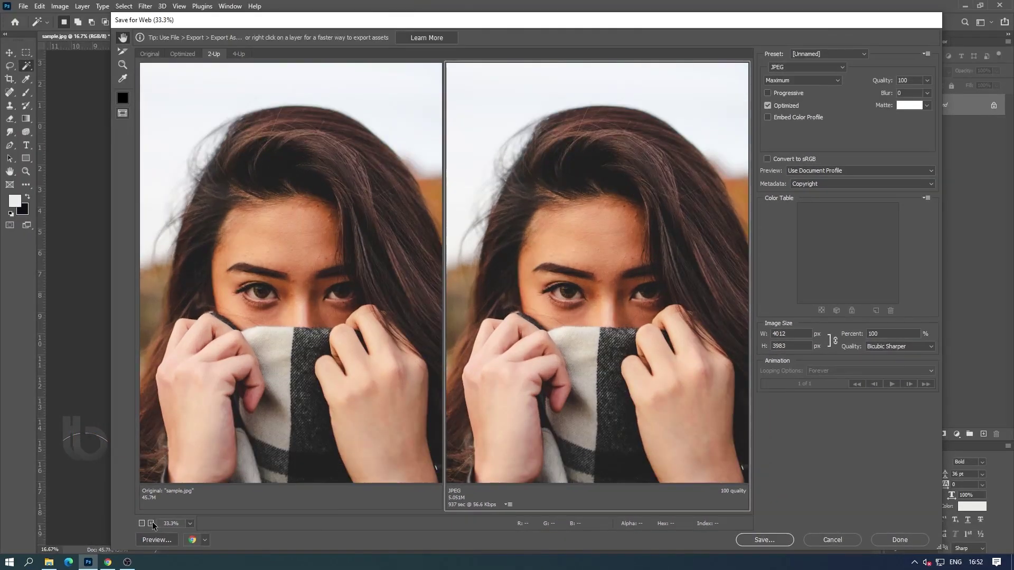
{"action": "left_click", "coordinate": [151, 523]}
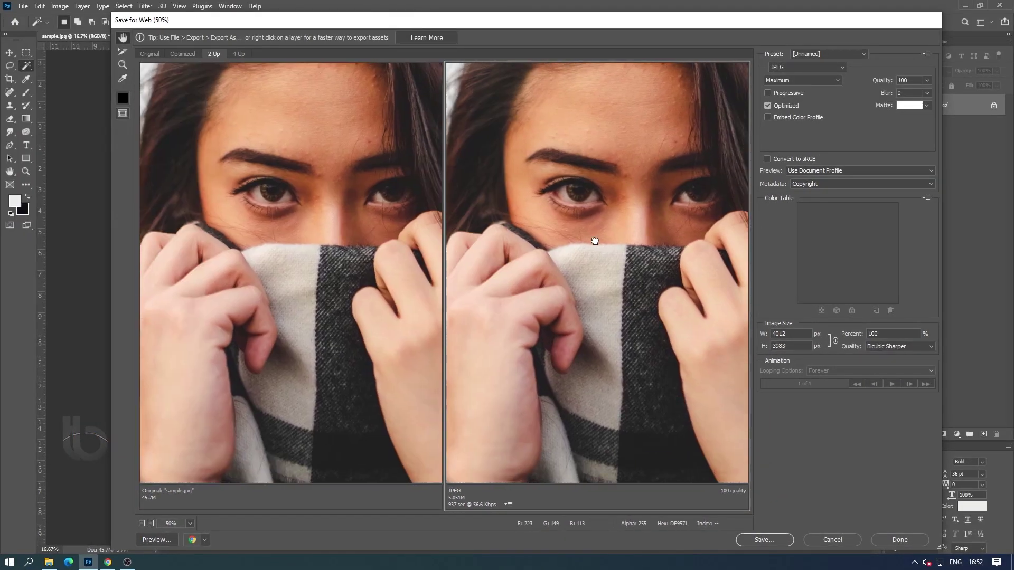
{"action": "left_click_drag", "start_coordinate": [594, 241], "coordinate": [591, 243]}
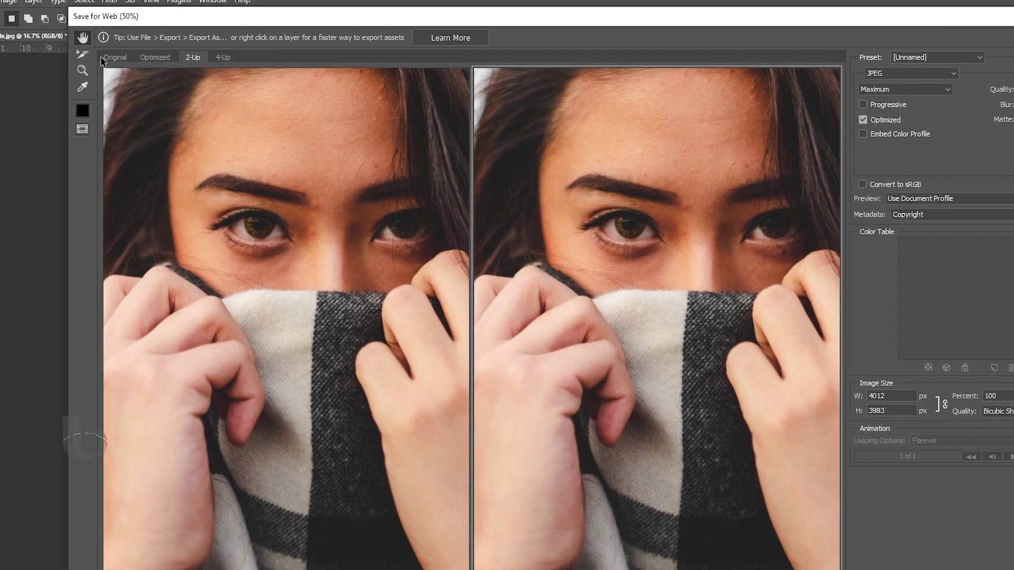
{"action": "left_click", "coordinate": [144, 55]}
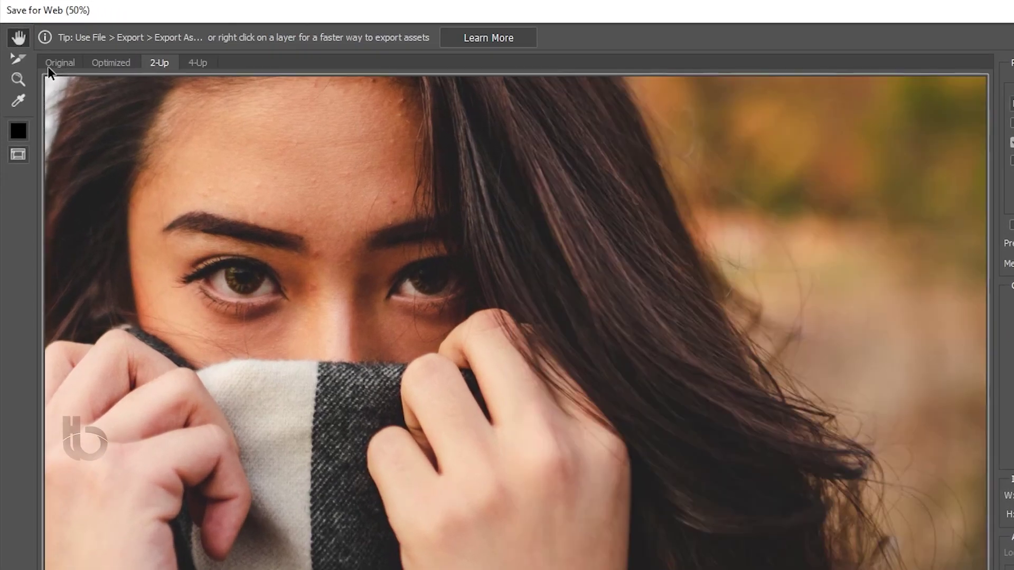
{"action": "left_click", "coordinate": [114, 61]}
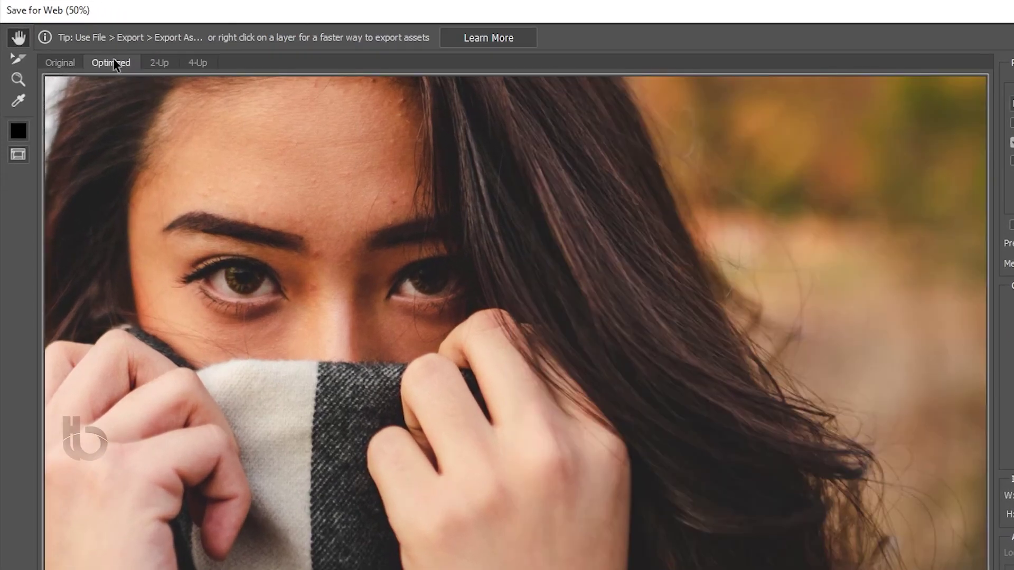
{"action": "left_click", "coordinate": [161, 62]}
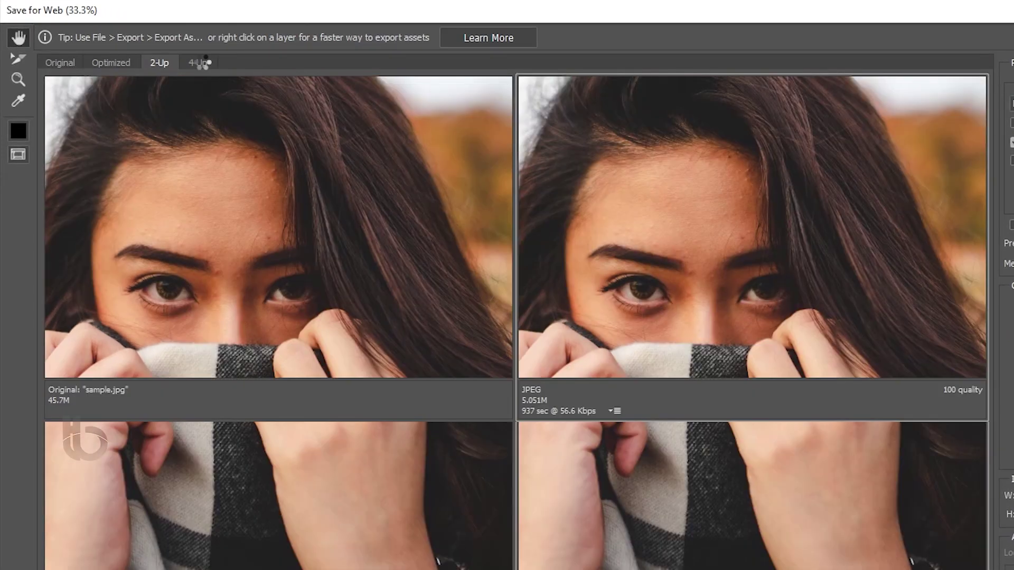
{"action": "left_click", "coordinate": [201, 62]}
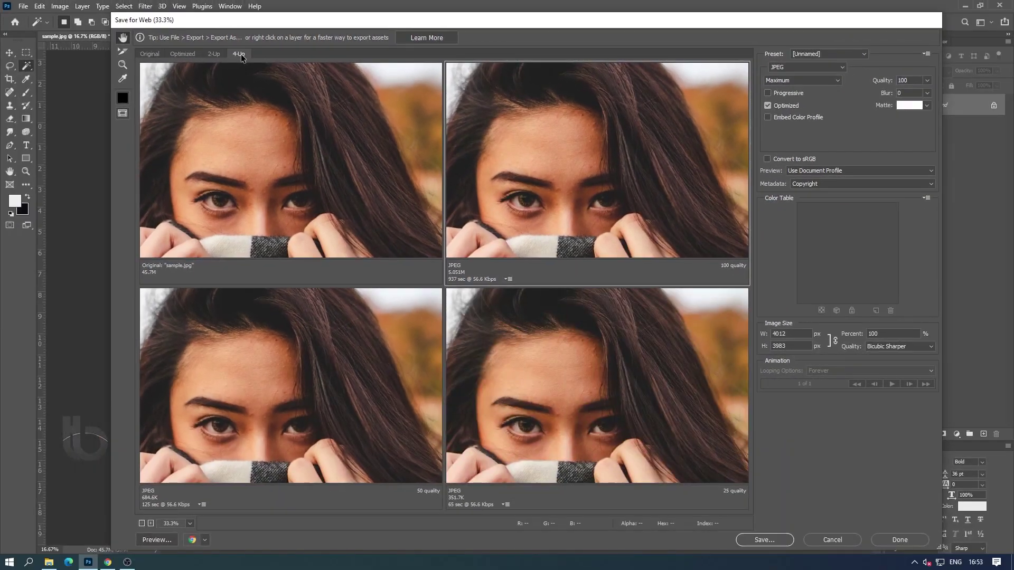
{"action": "left_click_drag", "start_coordinate": [167, 325], "coordinate": [167, 262]}
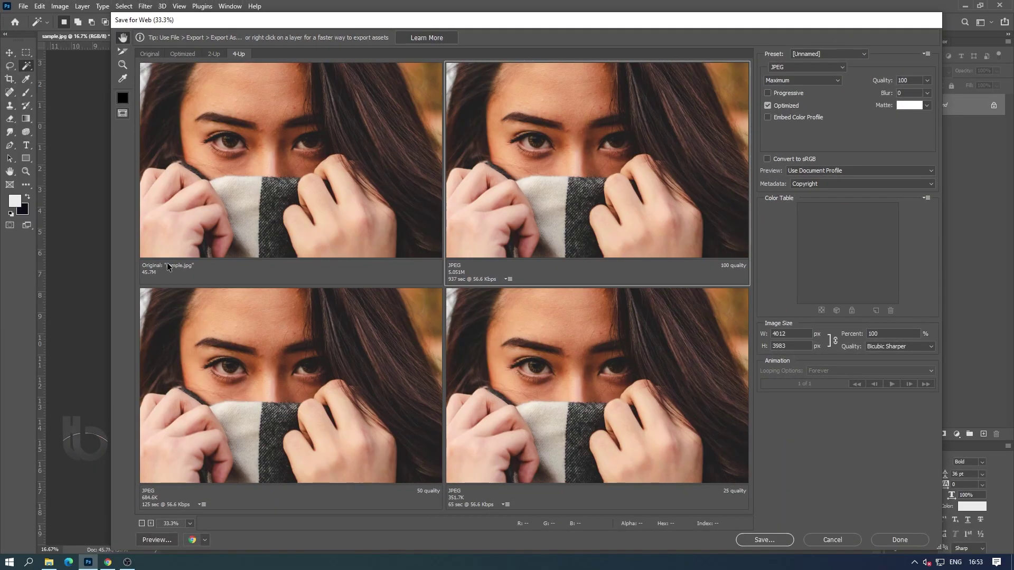
{"action": "left_click", "coordinate": [211, 53]}
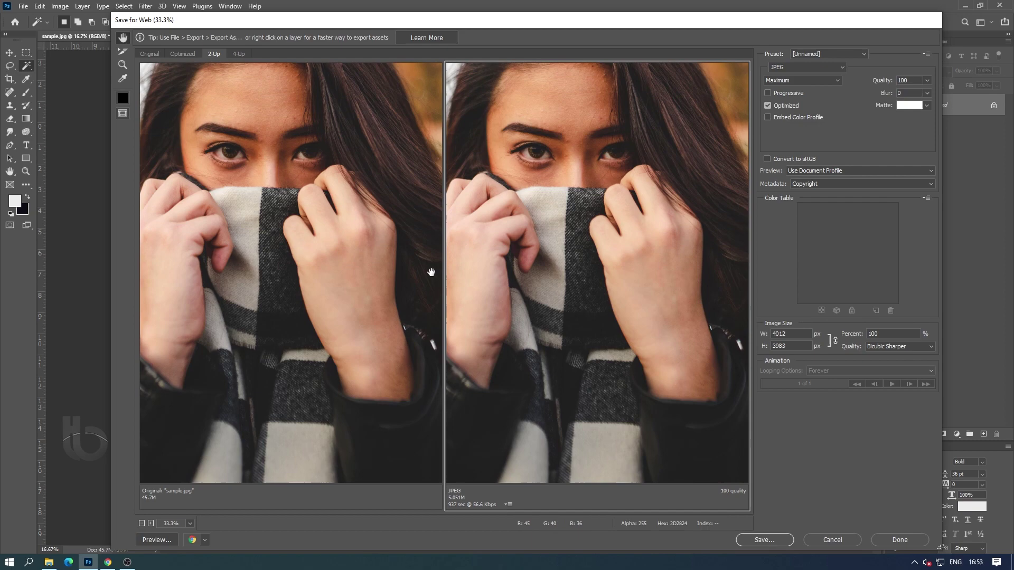
- Pan to the forehead and eyes, then choose Low JPEG compression (quality 10, 267.6K)
{"action": "left_click_drag", "start_coordinate": [577, 211], "coordinate": [582, 275]}
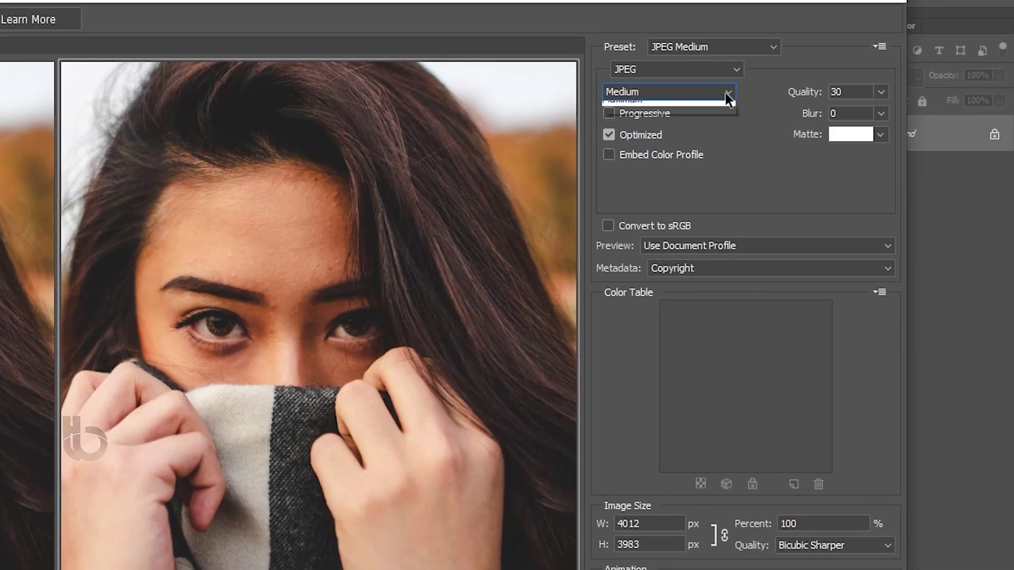
{"action": "left_click", "coordinate": [835, 81]}
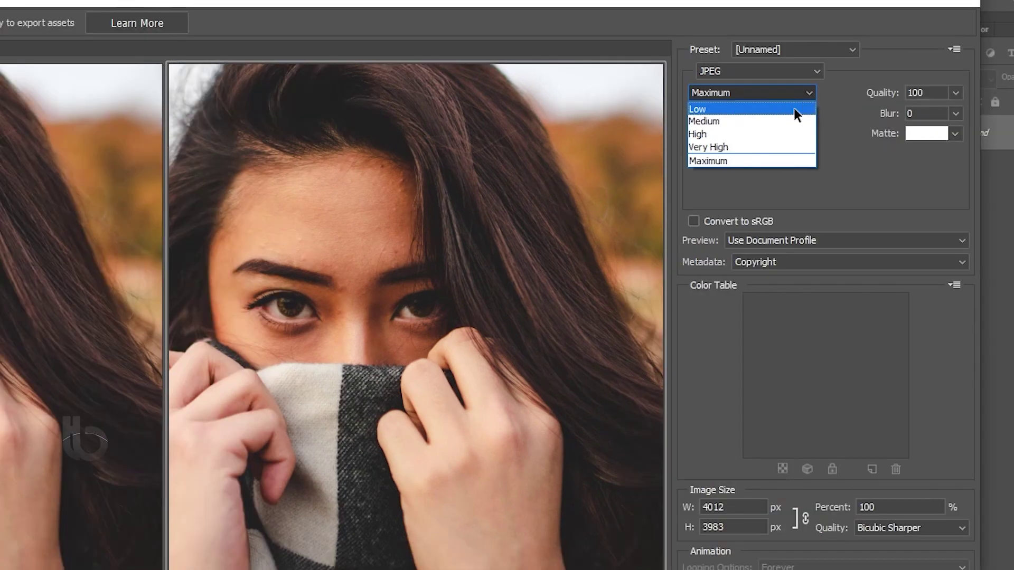
{"action": "left_click", "coordinate": [713, 109]}
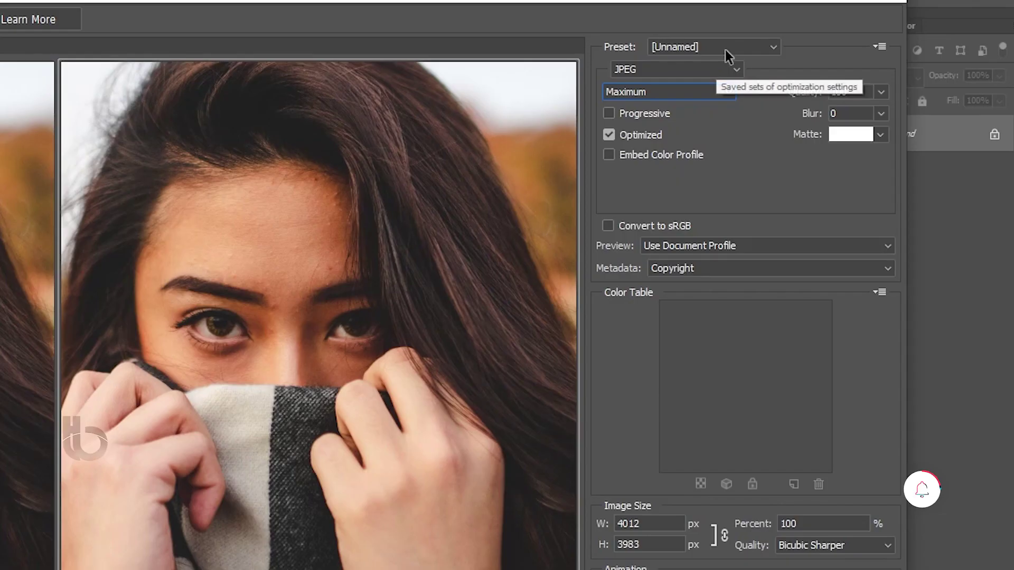
- Keep JPEG format, zoom out to 25%, and choose Medium compression (quality 30, 393.8K)
{"action": "left_click", "coordinate": [731, 69]}
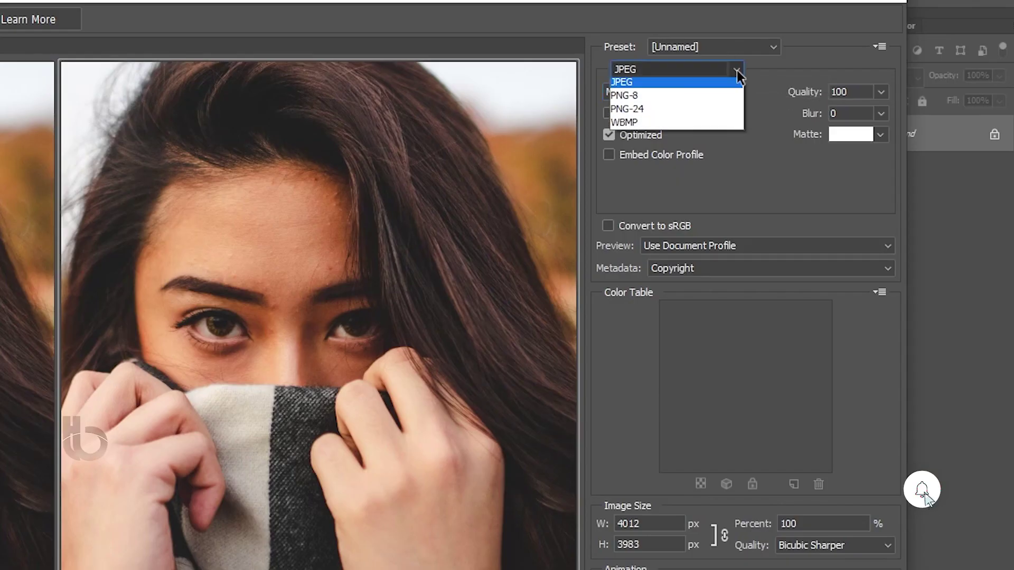
{"action": "left_click", "coordinate": [720, 101]}
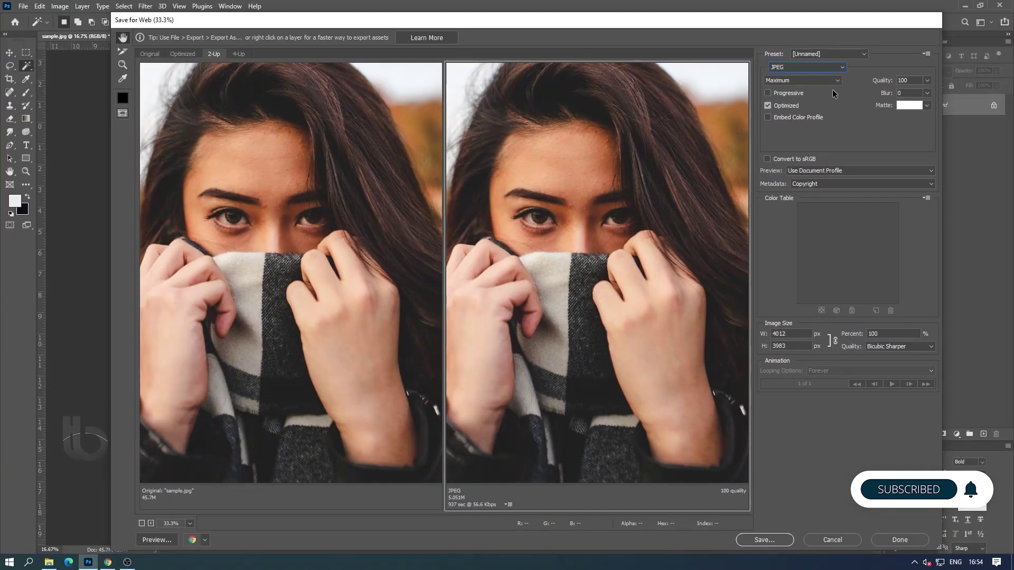
{"action": "key", "text": "ctrl+minus"}
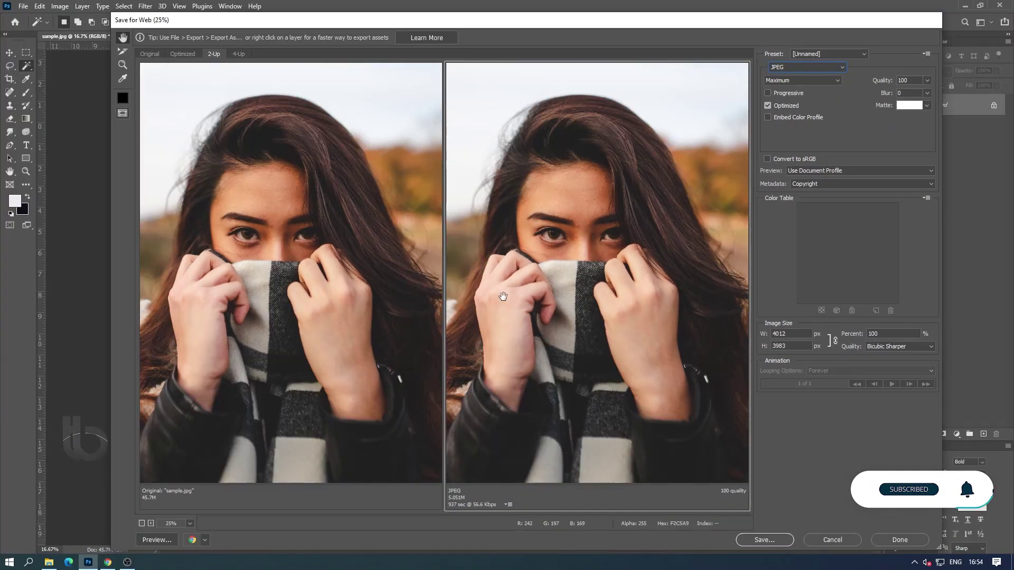
{"action": "left_click", "coordinate": [791, 80]}
{"action": "left_click", "coordinate": [785, 97]}
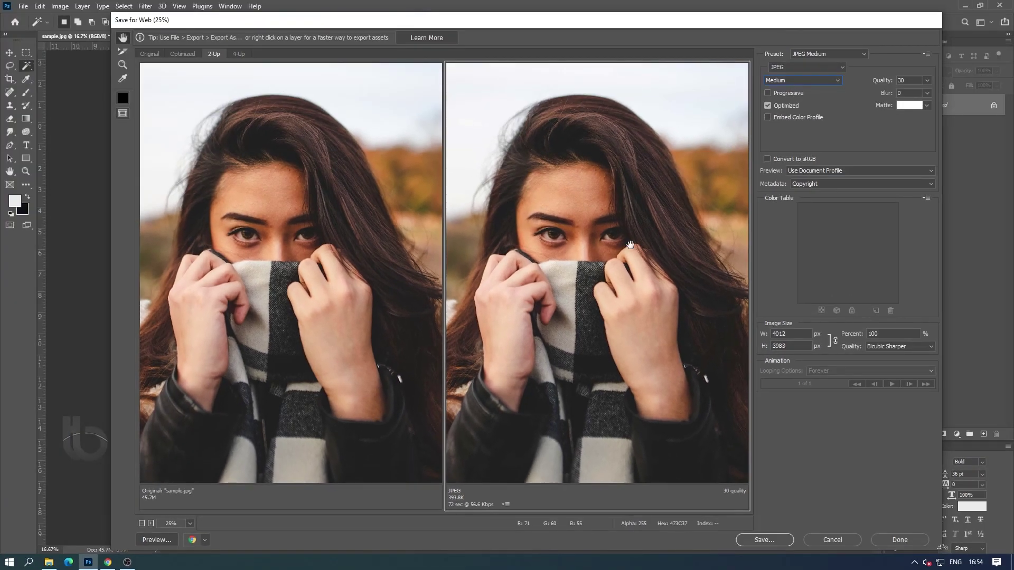
{"action": "key", "text": "ctrl+minus"}
{"action": "left_click", "coordinate": [927, 81]}
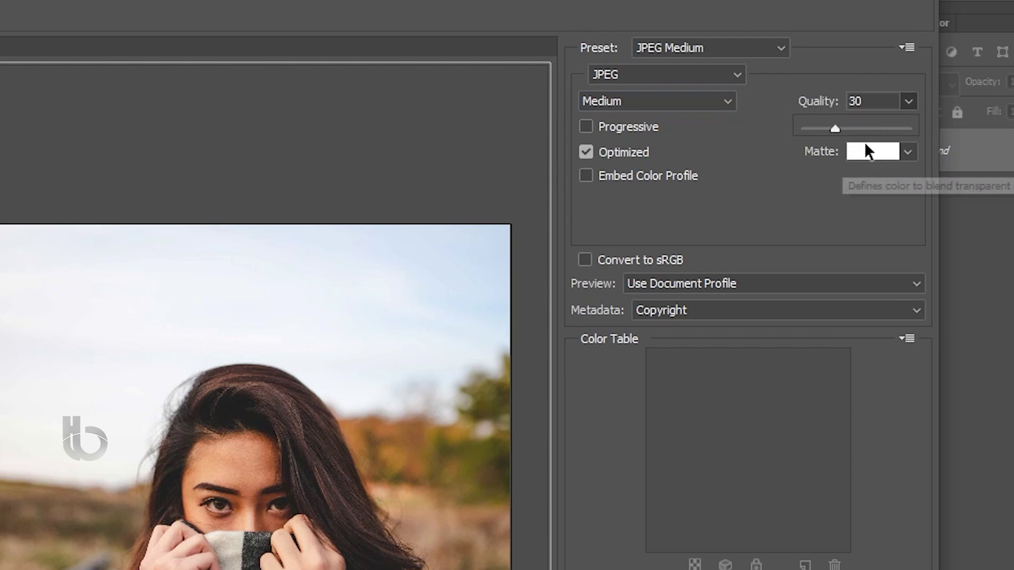
{"action": "left_click_drag", "start_coordinate": [876, 127], "coordinate": [876, 128]}
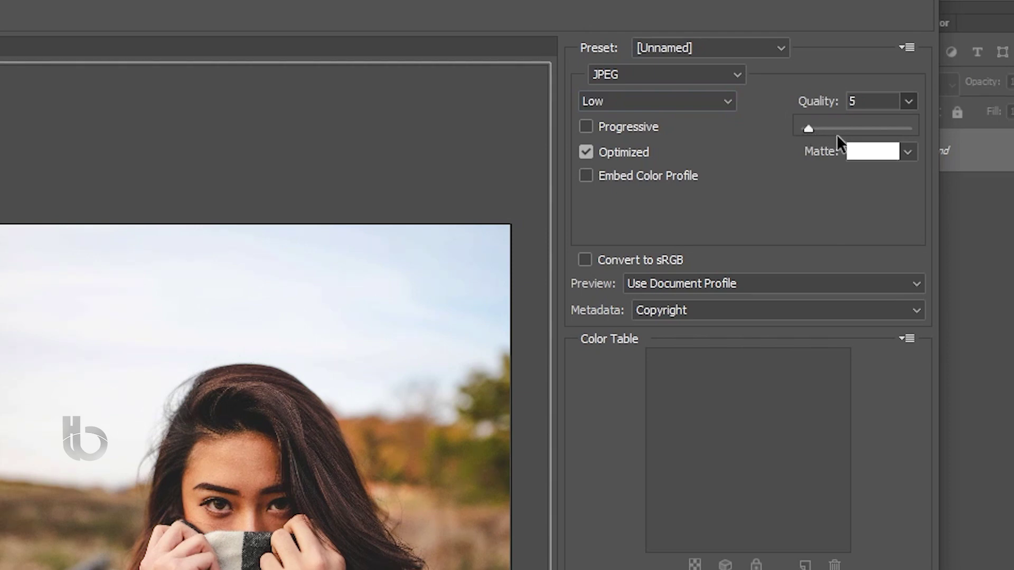
{"action": "key", "text": "Return"}
{"action": "left_click", "coordinate": [717, 101]}
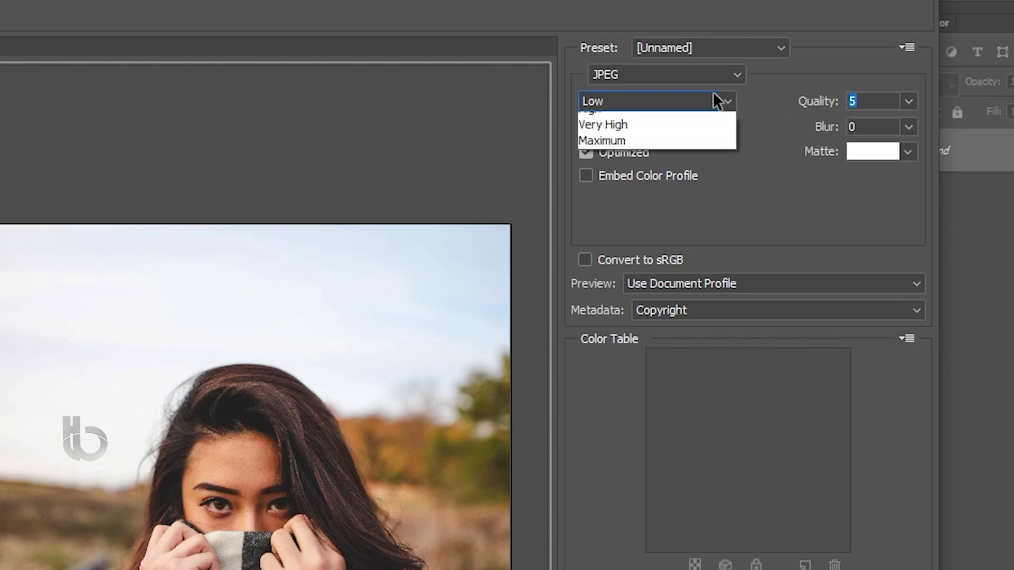
{"action": "left_click", "coordinate": [679, 151]}
{"action": "left_click", "coordinate": [720, 103]}
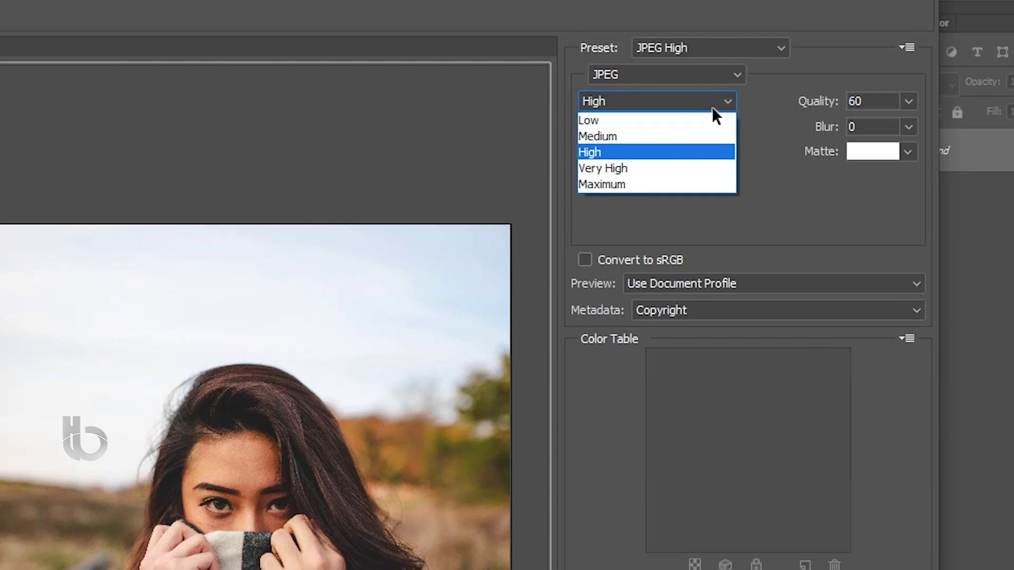
{"action": "left_click", "coordinate": [691, 137]}
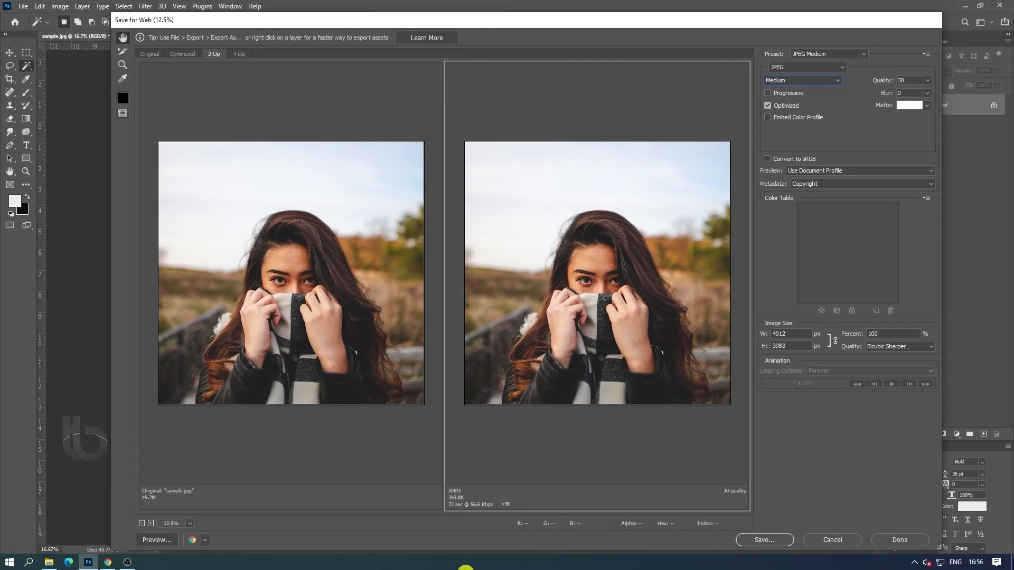
- Zoom the previews in, confirm Bicubic Sharper resampling, and bring up Save Optimized As
{"action": "key", "text": "ctrl+plus"}
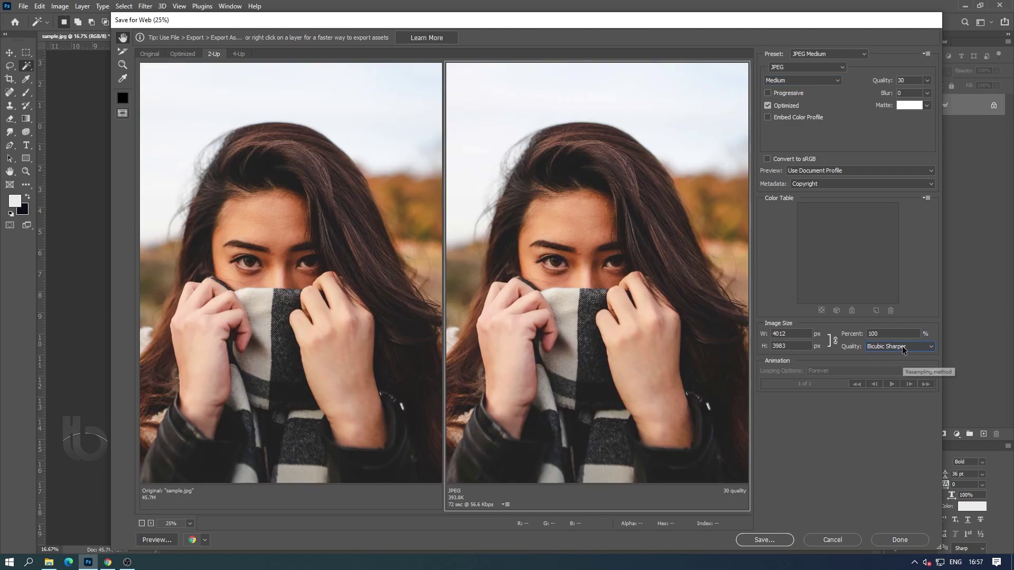
{"action": "left_click", "coordinate": [901, 346]}
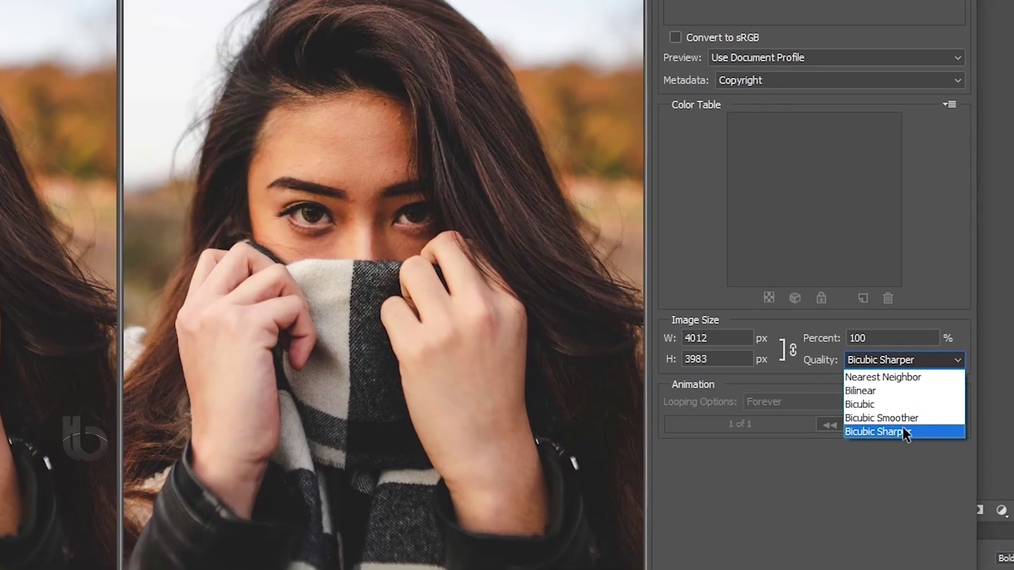
{"action": "left_click", "coordinate": [903, 430]}
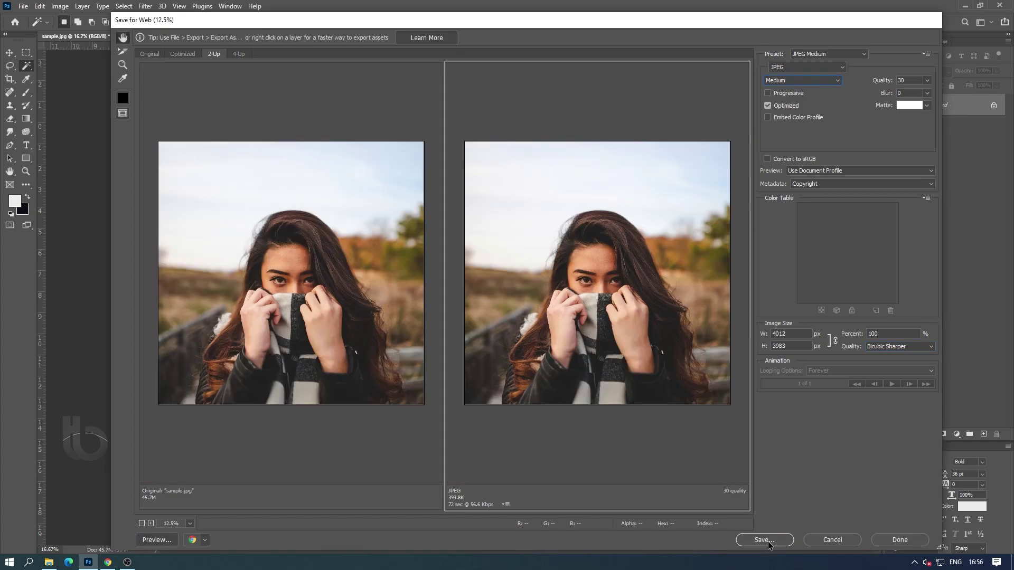
{"action": "left_click", "coordinate": [770, 544]}
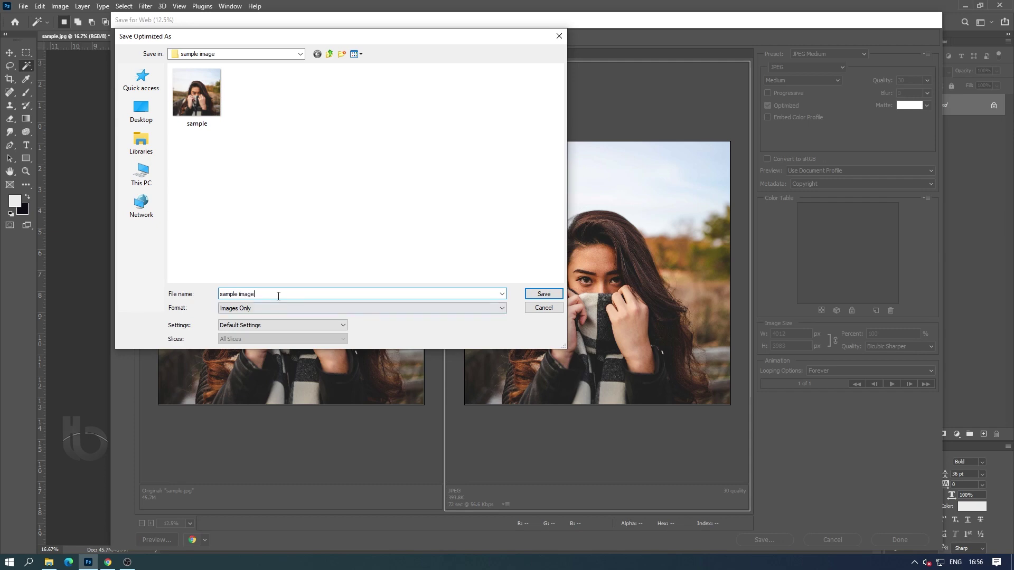
- Confirm saving the optimized JPEG as 'sample image' in the sample image folder
{"action": "left_click", "coordinate": [544, 294]}
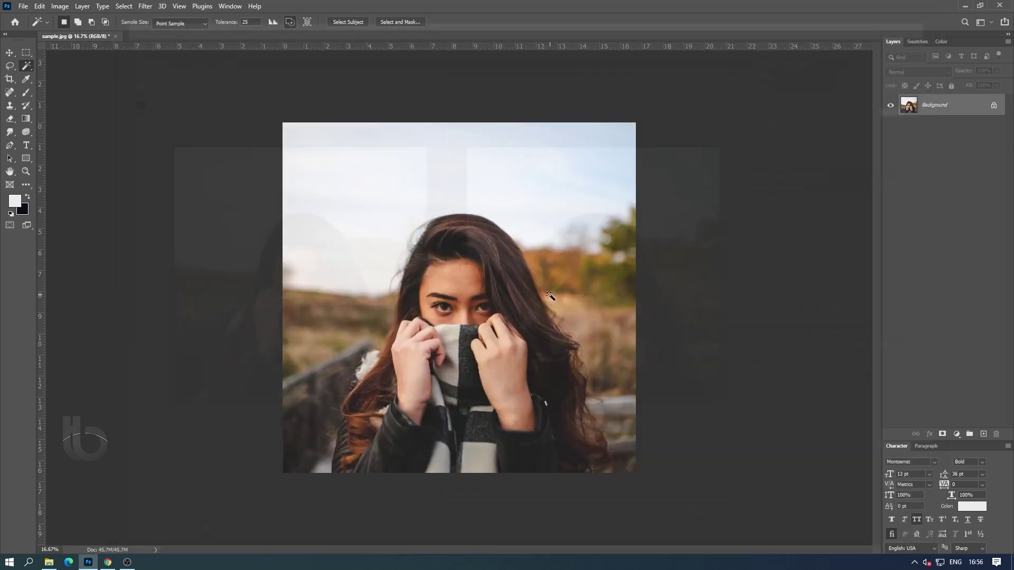
- From File > Open, view the saved sample-image JPEG in ACDSee Quick View
{"action": "left_click", "coordinate": [23, 6]}
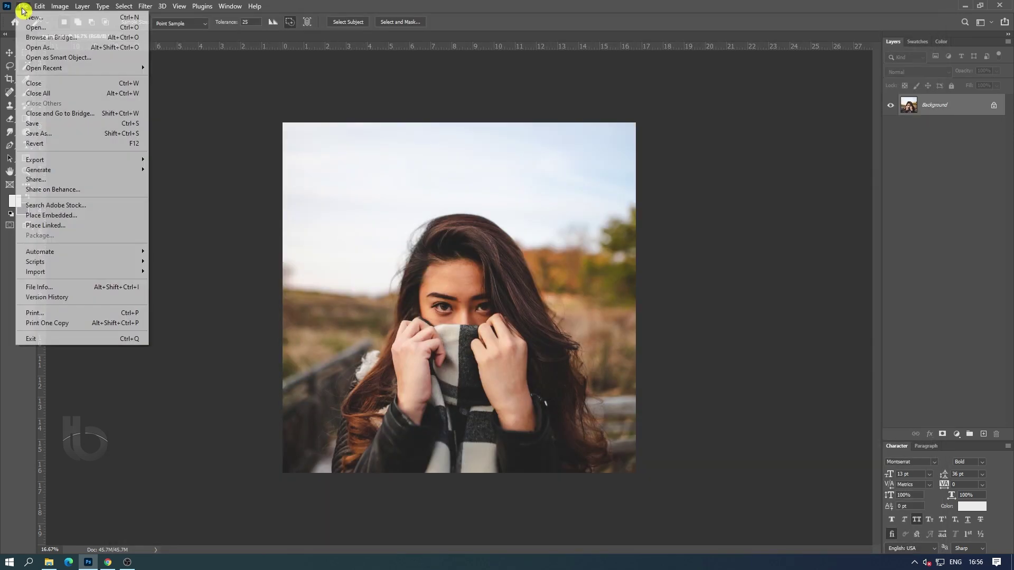
{"action": "left_click", "coordinate": [39, 28]}
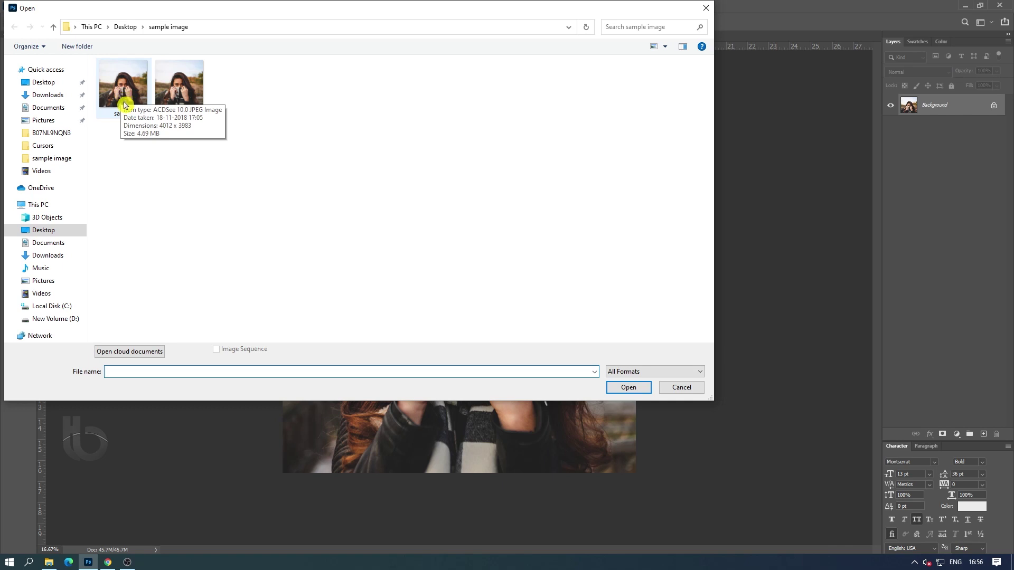
{"action": "left_click", "coordinate": [191, 100]}
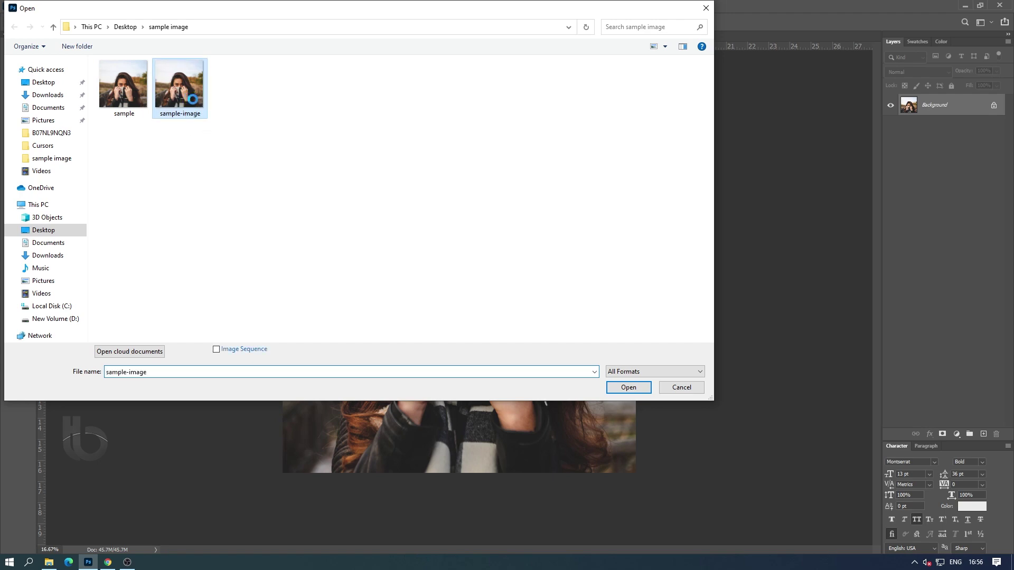
{"action": "right_click", "coordinate": [191, 99]}
{"action": "left_click", "coordinate": [220, 119]}
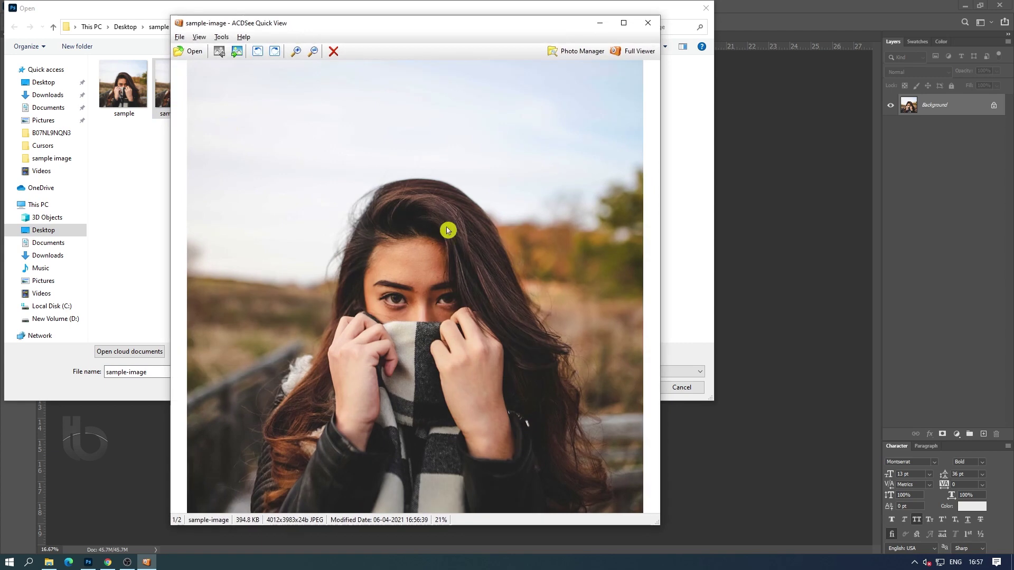
- Maximize the viewer, zoom sample-image to 50% and pan, then zoom out and close it
{"action": "left_click", "coordinate": [623, 22]}
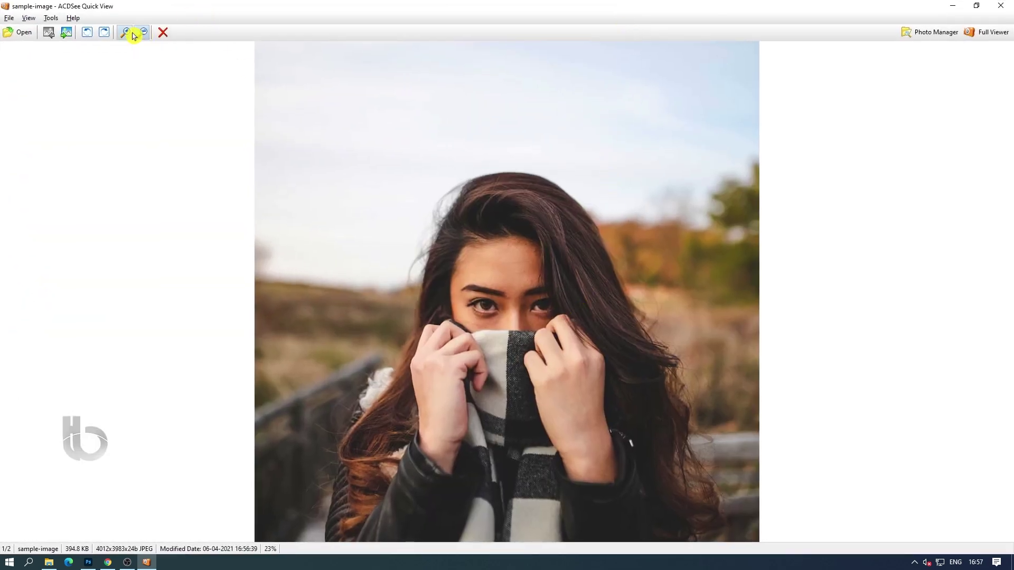
{"action": "left_click", "coordinate": [133, 34]}
{"action": "left_click_drag", "start_coordinate": [643, 417], "coordinate": [639, 447]}
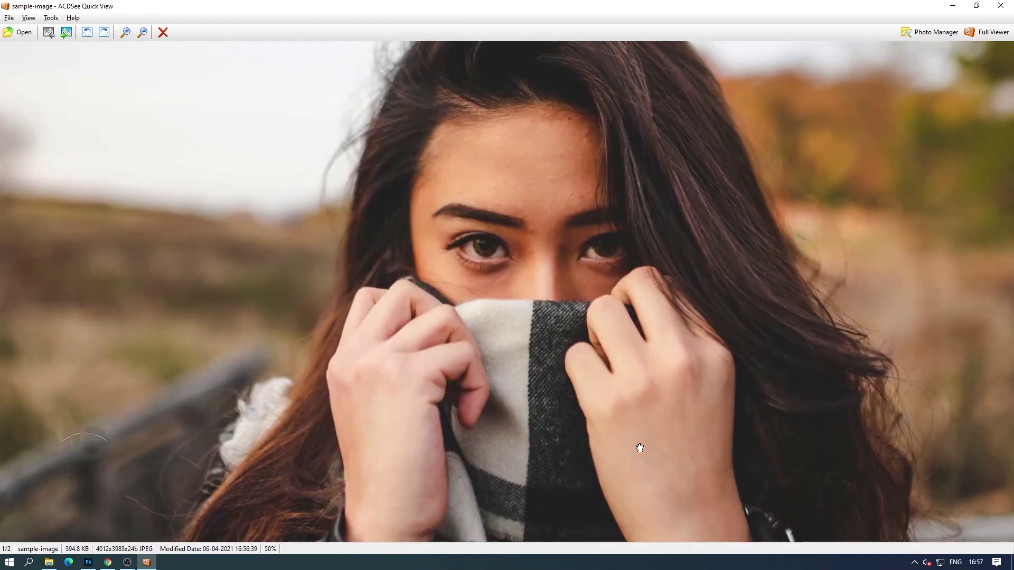
{"action": "left_click", "coordinate": [142, 33]}
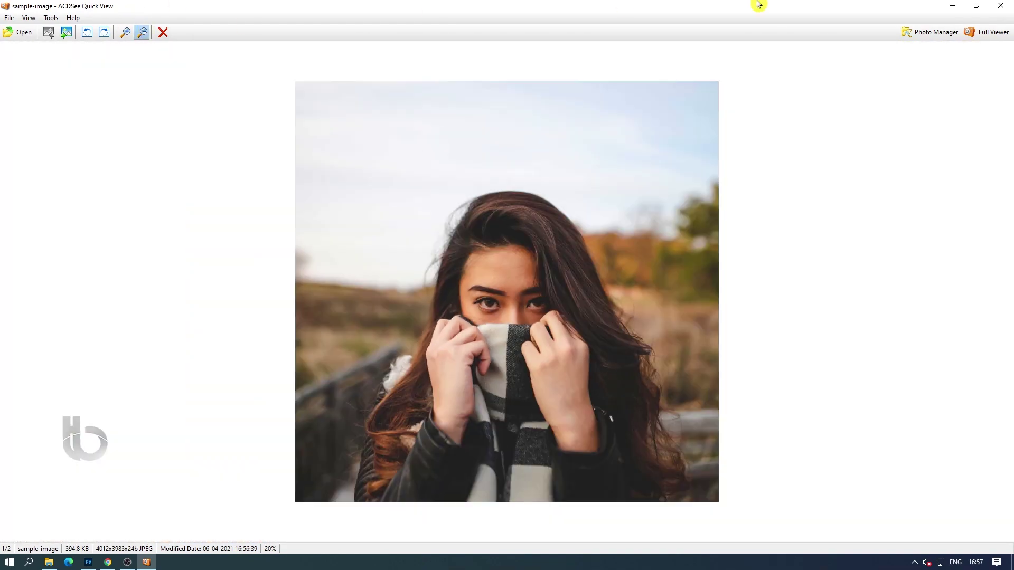
{"action": "left_click", "coordinate": [1006, 9]}
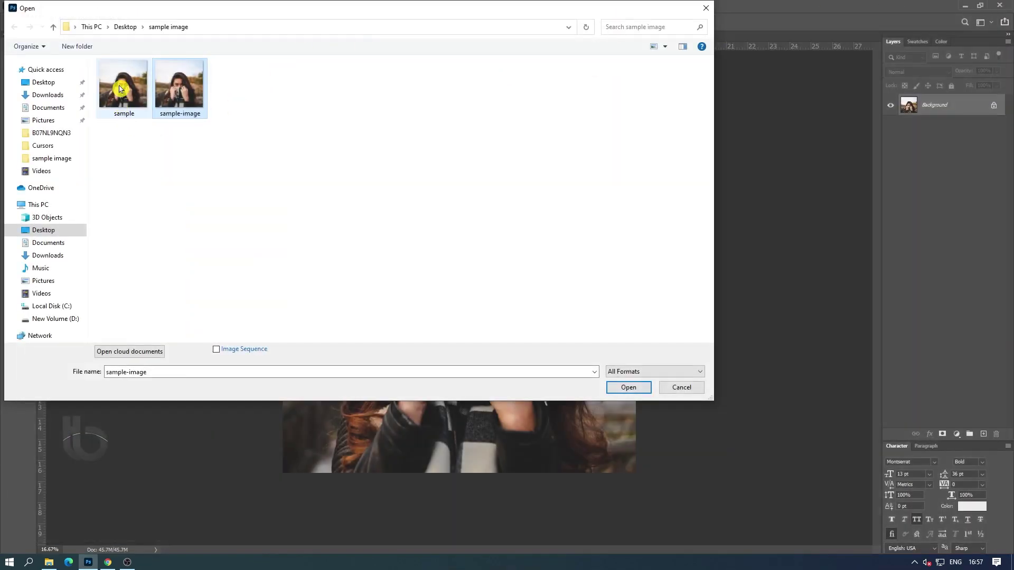
- Open the original 4806.6 KB sample in ACDSee Quick View, zoom to 50% and back to fit
{"action": "right_click", "coordinate": [119, 86]}
{"action": "left_click", "coordinate": [149, 110]}
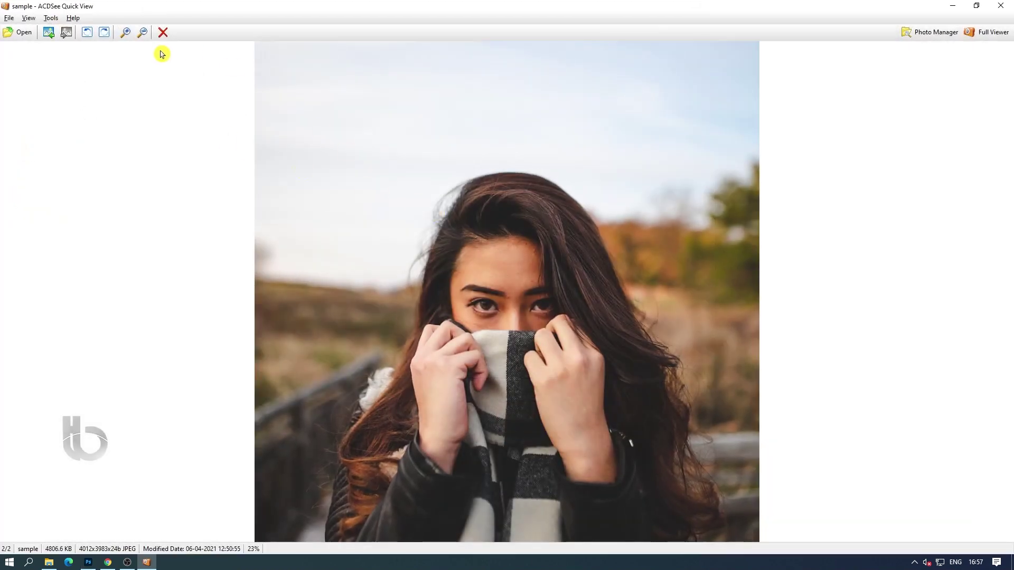
{"action": "left_click", "coordinate": [125, 32]}
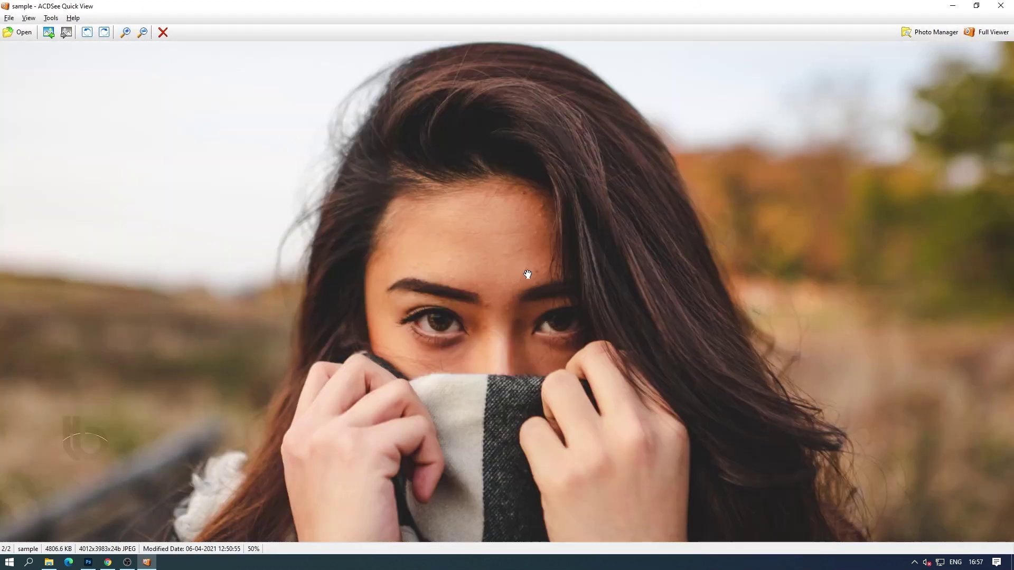
{"action": "left_click", "coordinate": [528, 274]}
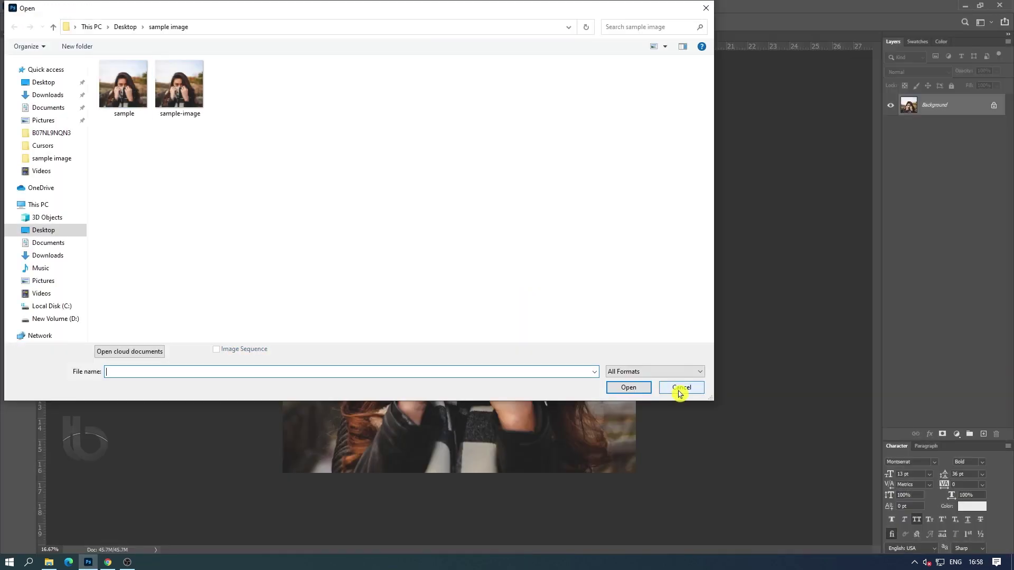
- Cancel the Open dialog and scroll-zoom the sample.jpg canvas out and back in
{"action": "left_click", "coordinate": [678, 389]}
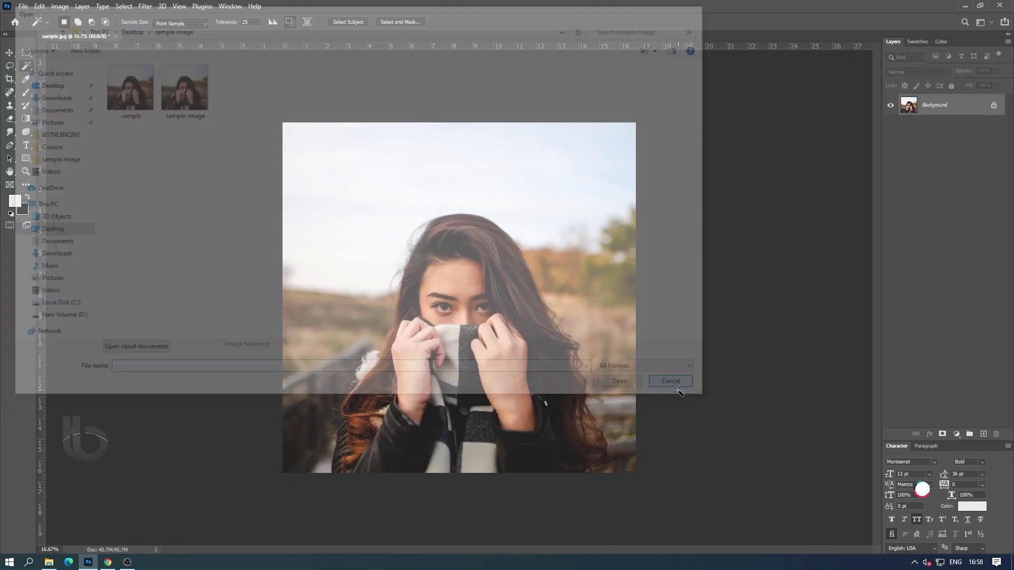
{"action": "scroll", "coordinate": [686, 326], "scroll_direction": "down", "scroll_amount": 1}
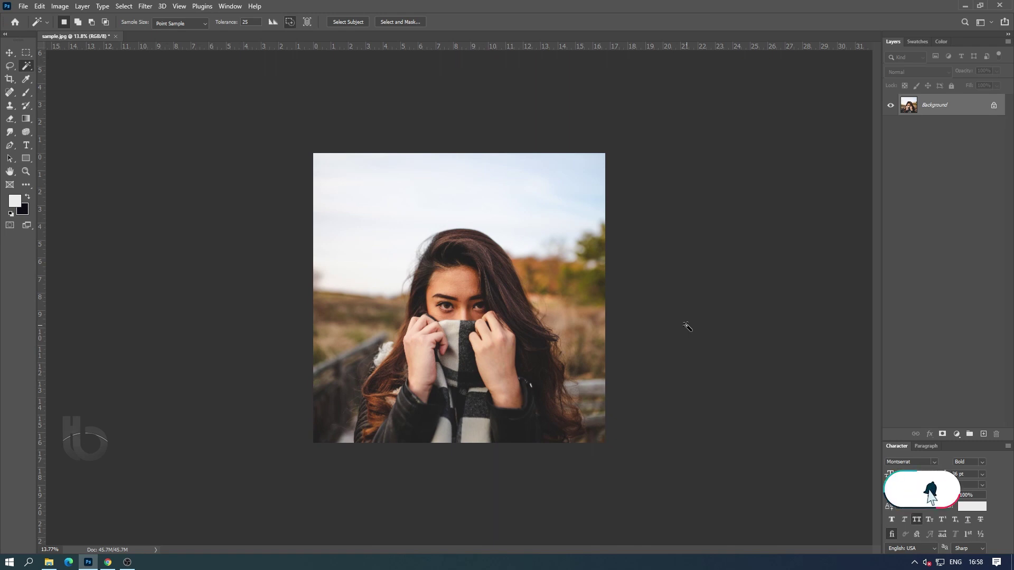
{"action": "scroll", "coordinate": [673, 332], "scroll_direction": "up", "scroll_amount": 1}
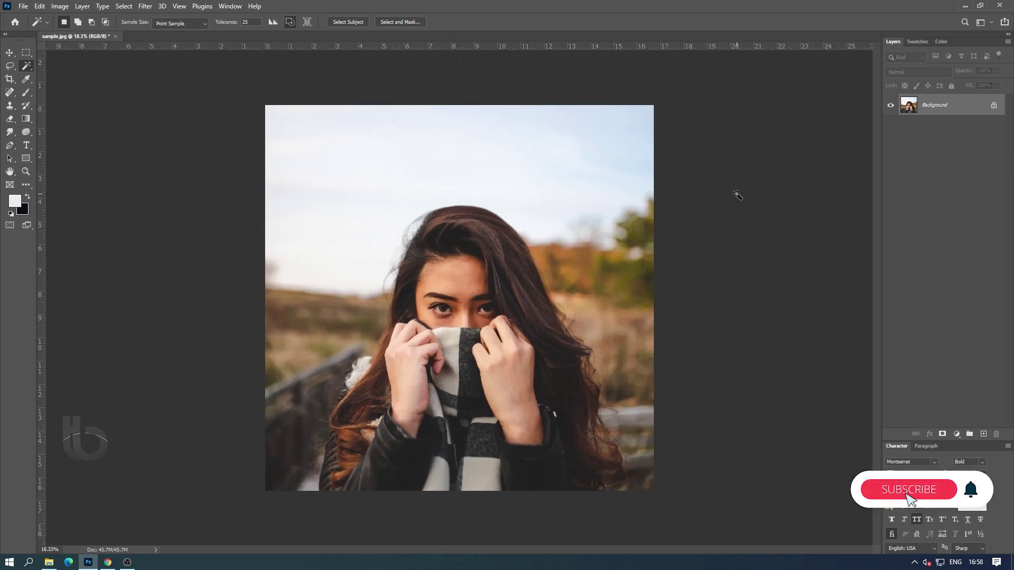